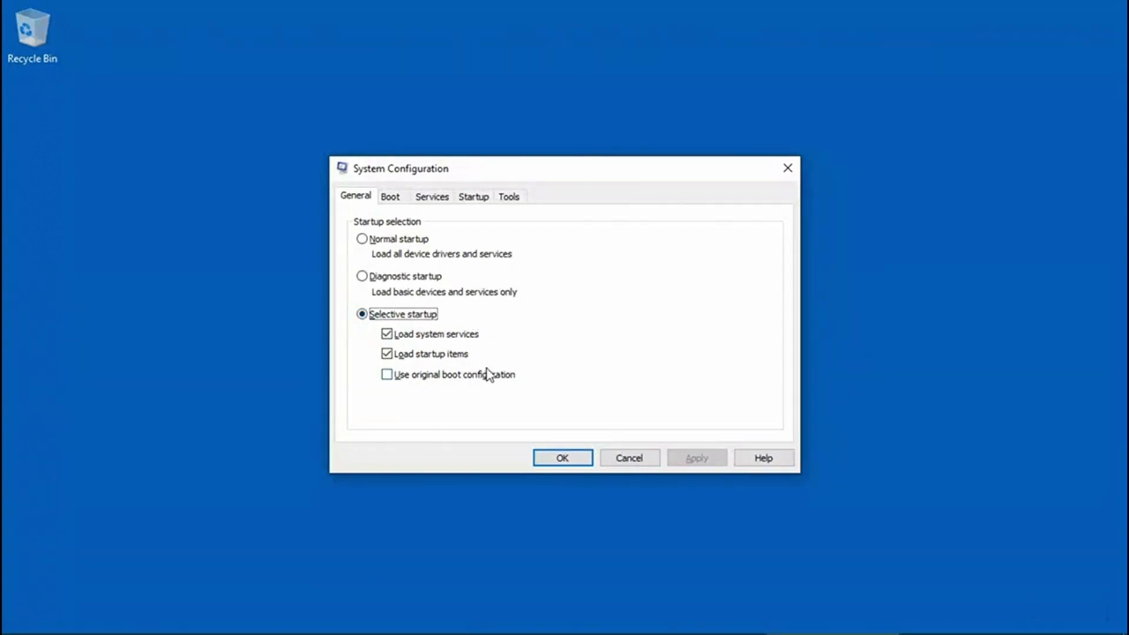
Review the boot options and look through the list of system services.
click(390, 197)
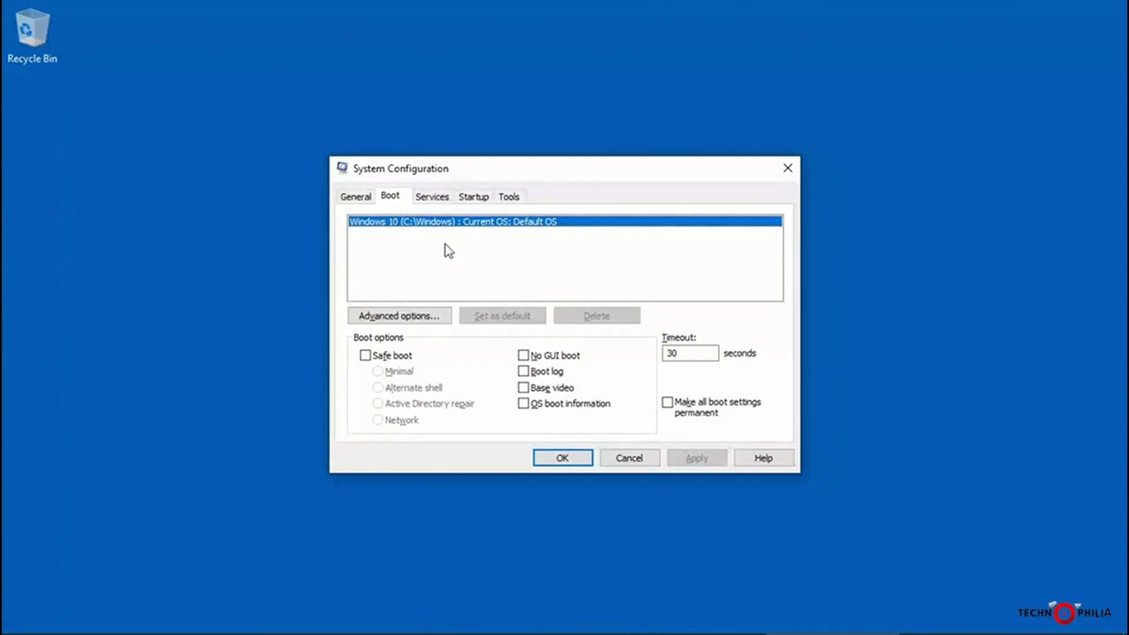
click(437, 199)
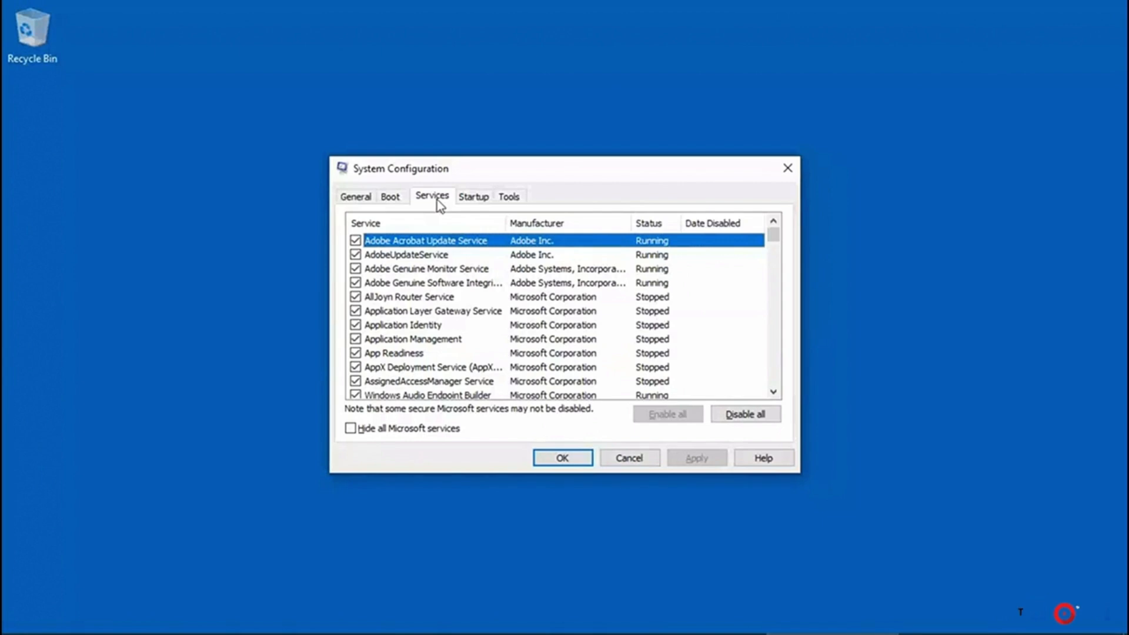
scroll(535, 376, down, 2)
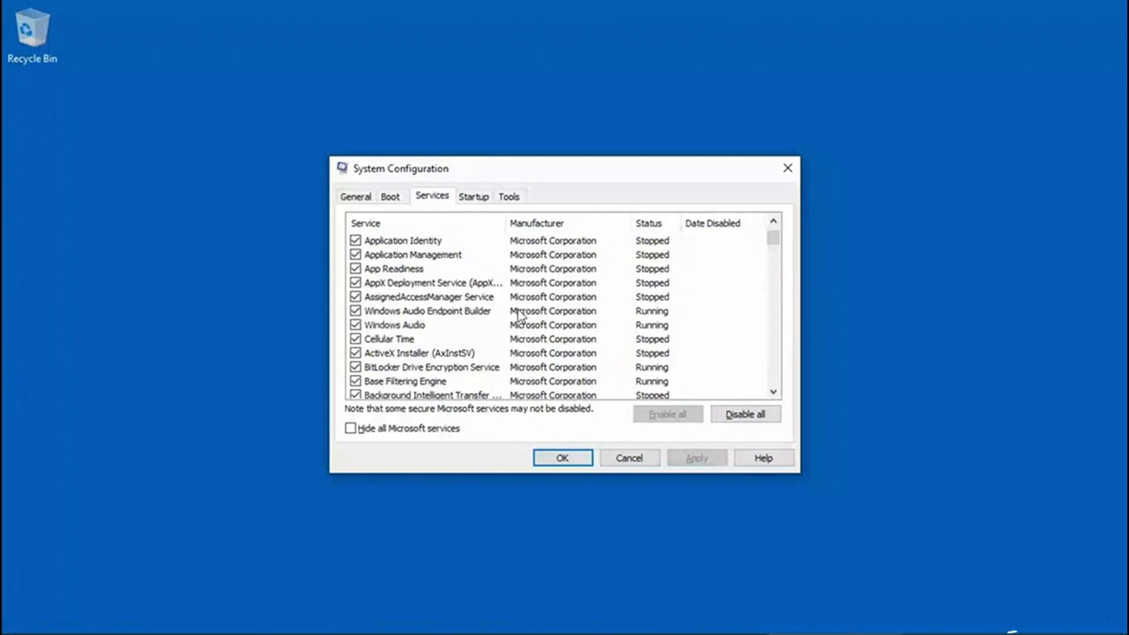
scroll(520, 315, down, 1)
scroll(525, 315, down, 1)
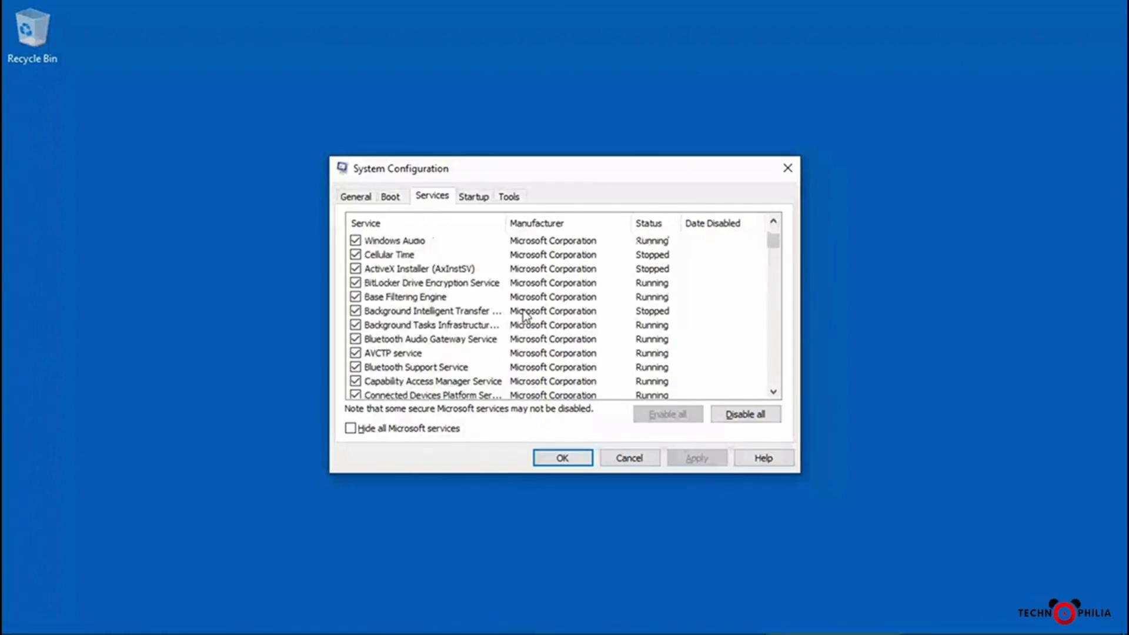
scroll(526, 316, down, 1)
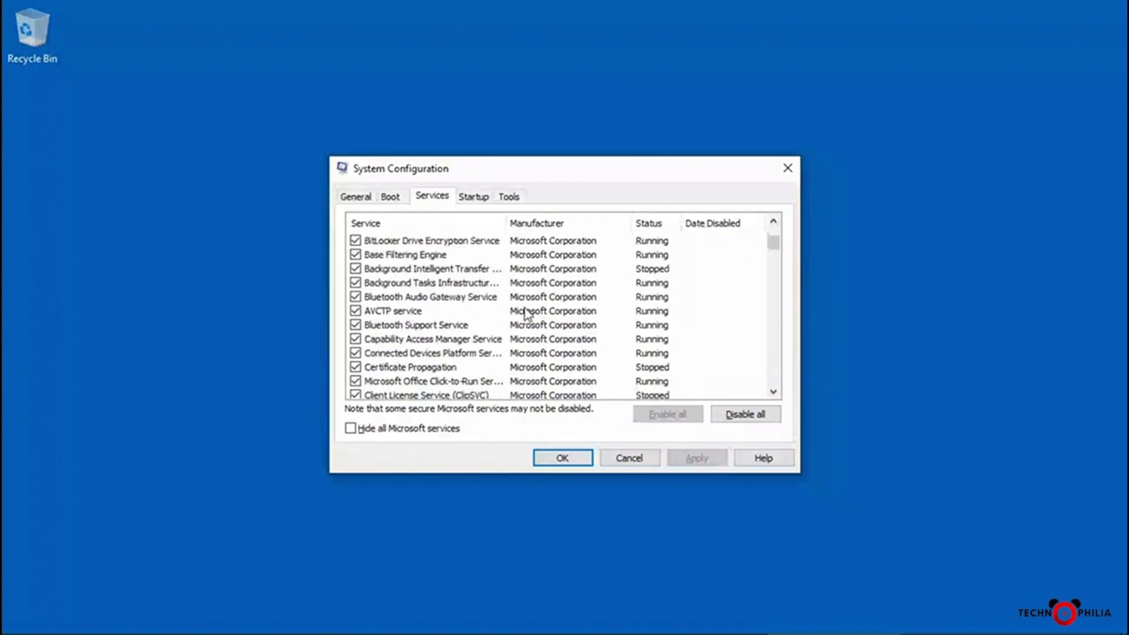
scroll(526, 315, down, 3)
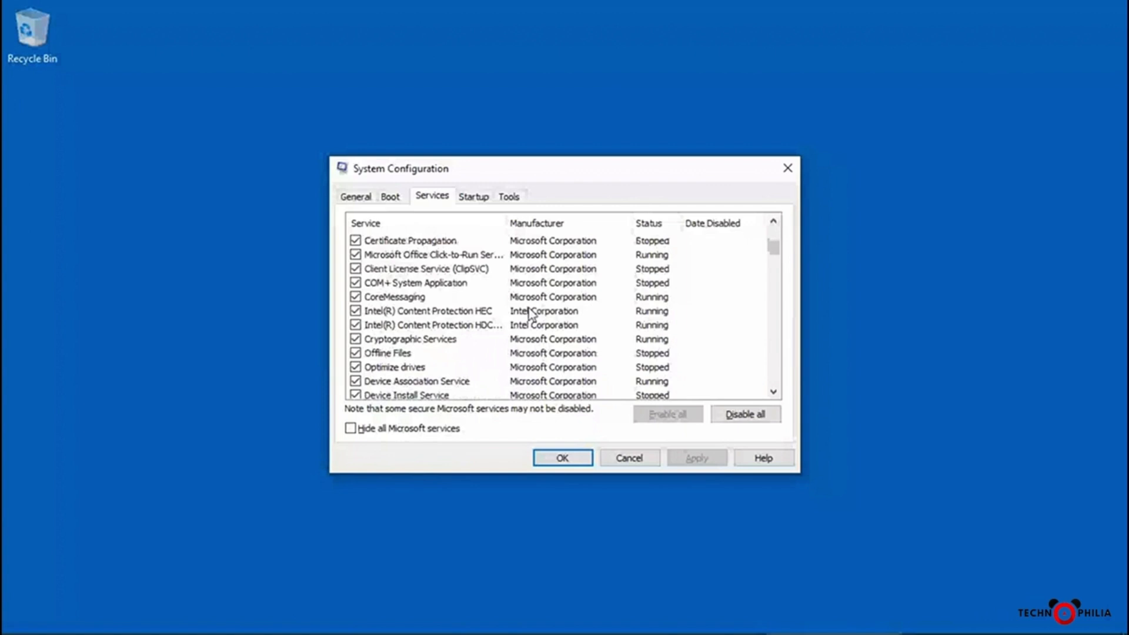
Disable the Offline Files service and enable it again.
click(355, 353)
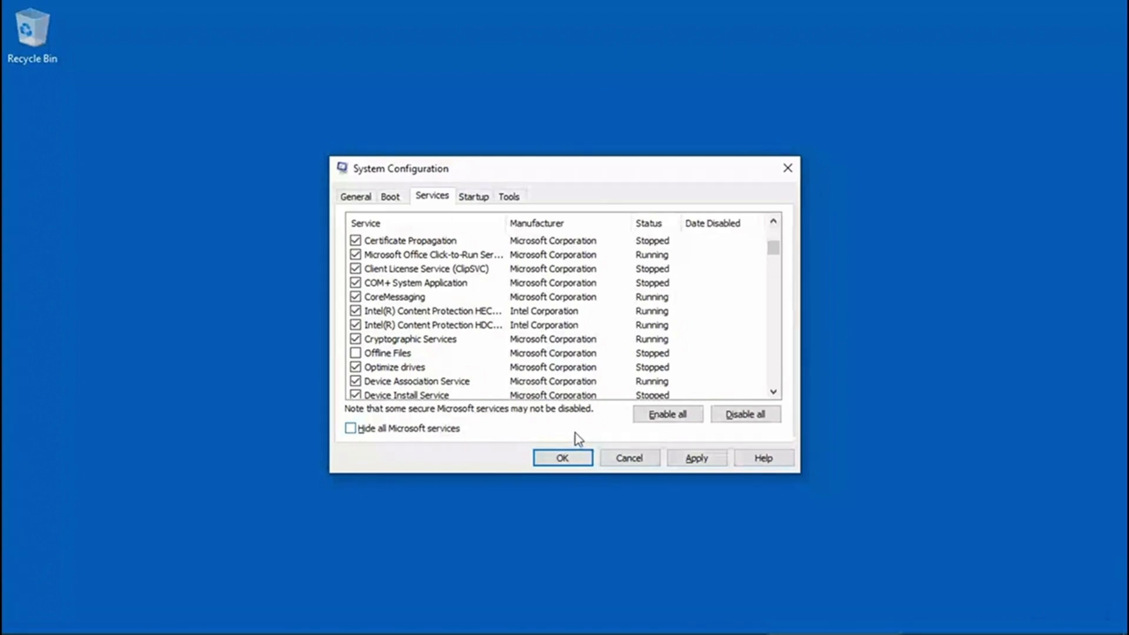
click(355, 353)
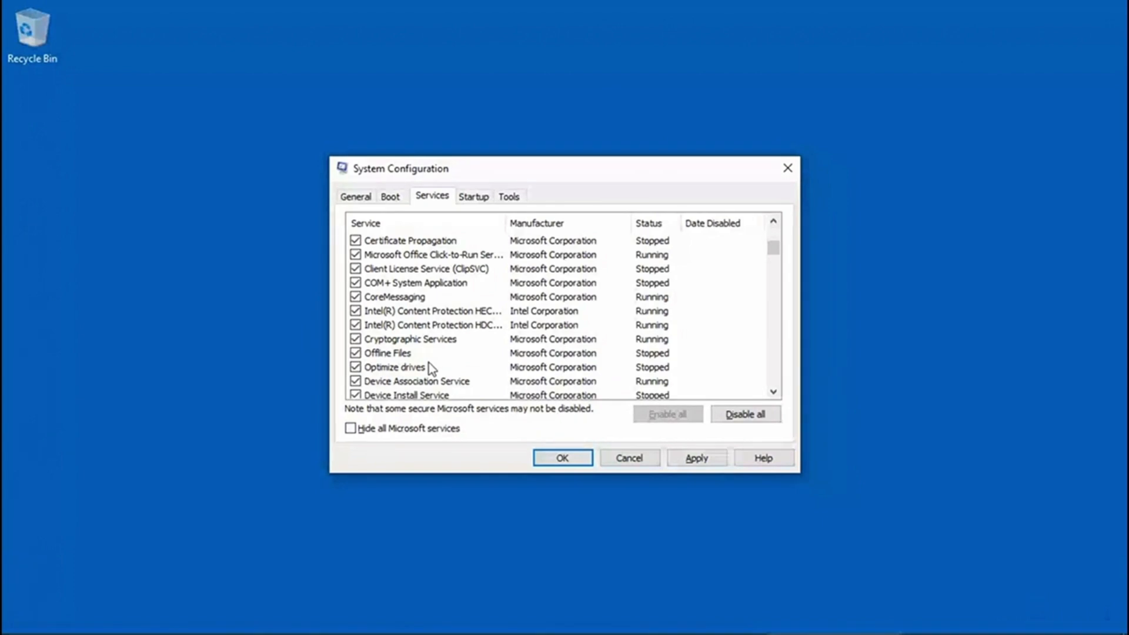
Inspect the startup items in Task Manager, select the Microsoft OneDrive entry, and close Task Manager.
click(481, 198)
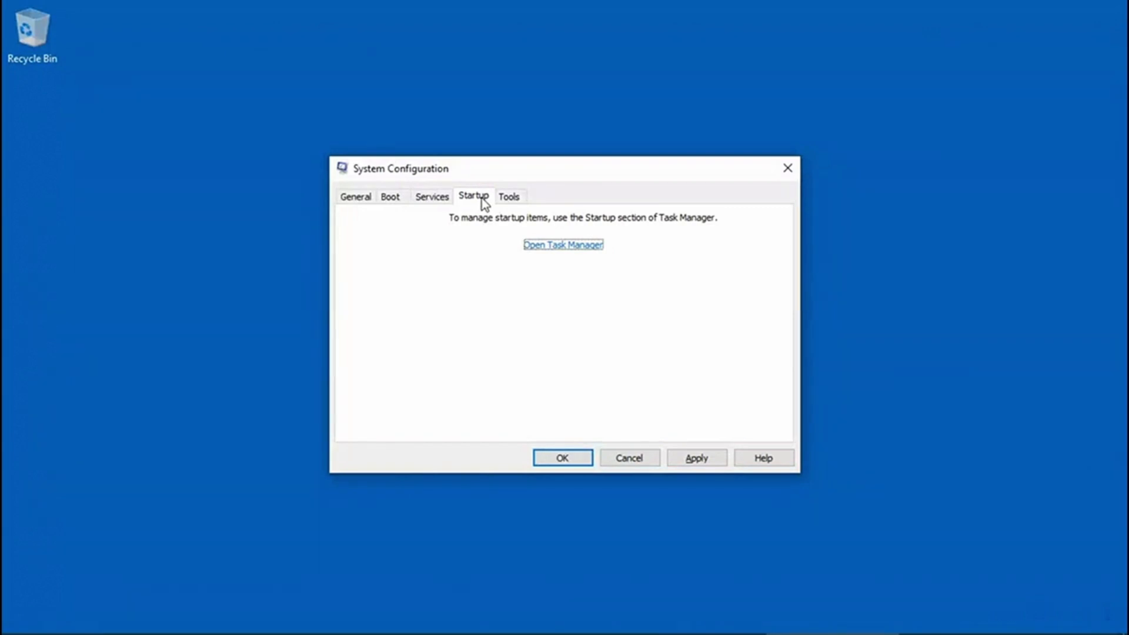
click(577, 247)
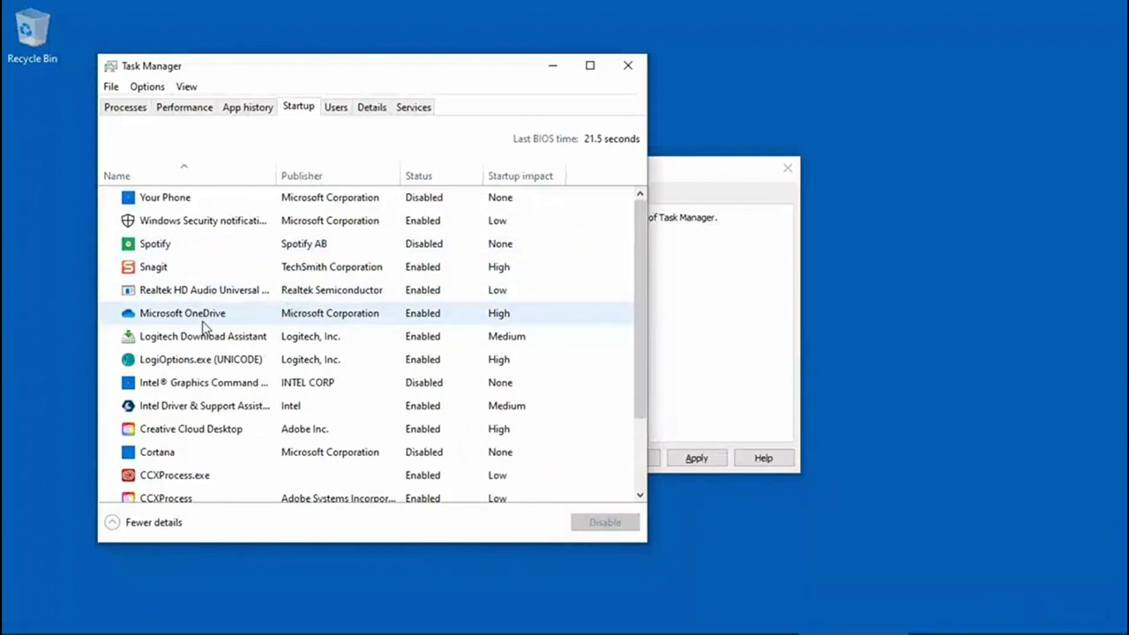
click(181, 314)
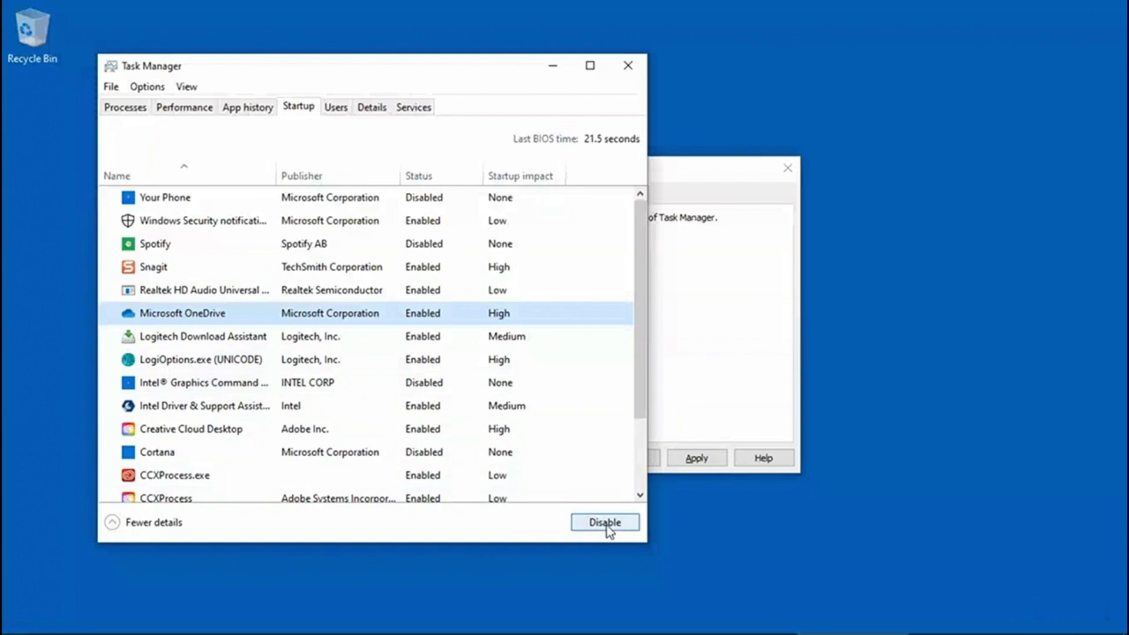
click(630, 59)
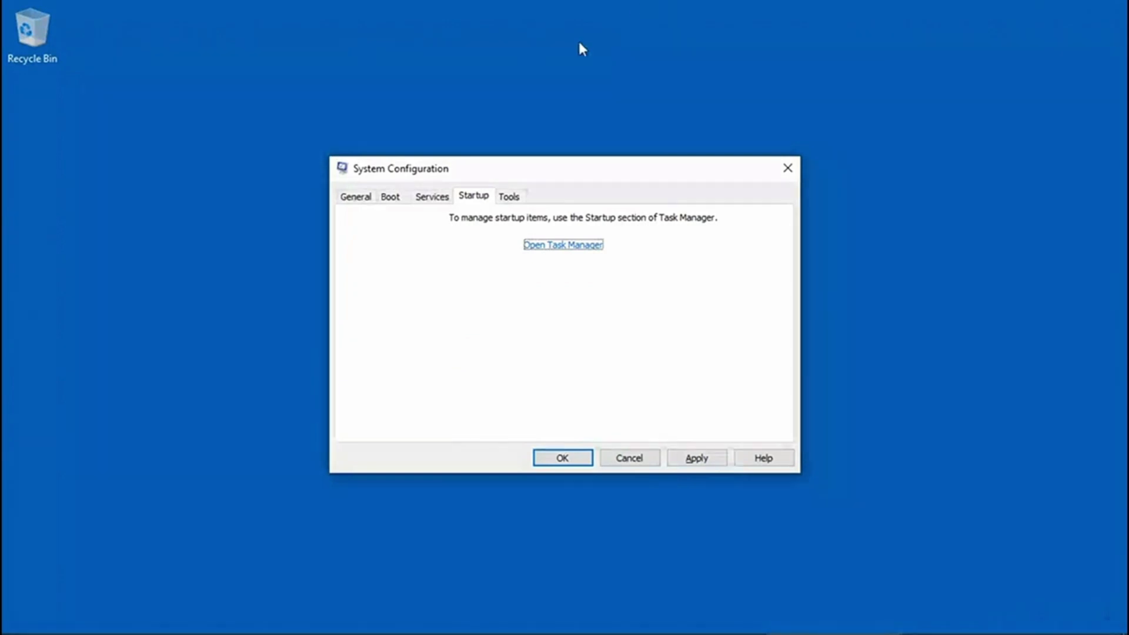
Launch the Windows Troubleshooting tool, view the additional troubleshooters, and close Settings.
click(512, 197)
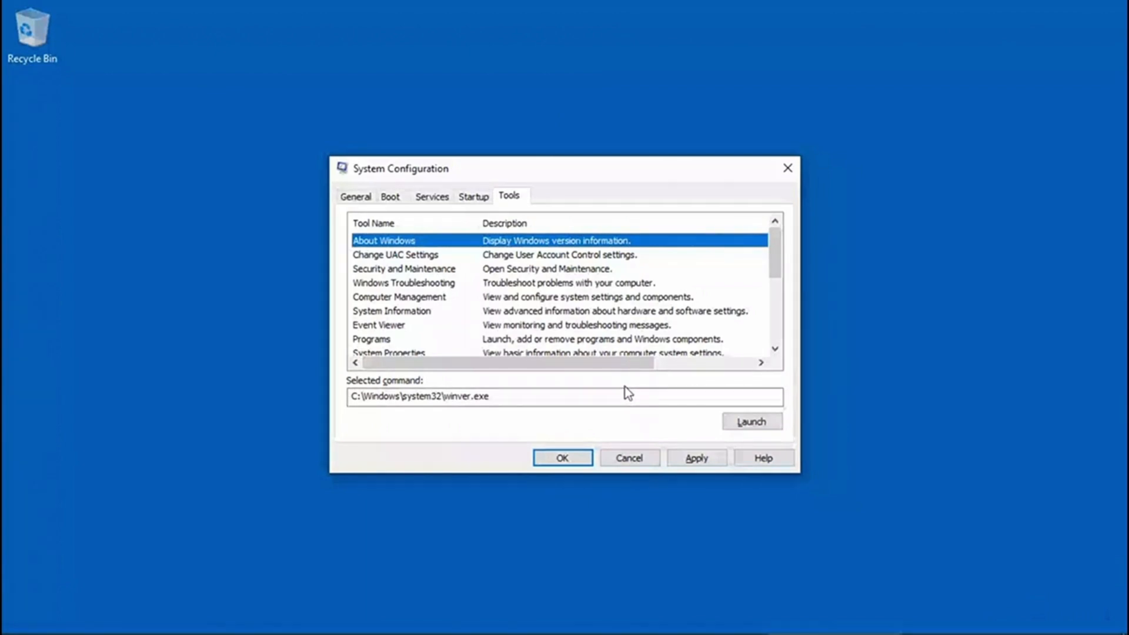
click(421, 285)
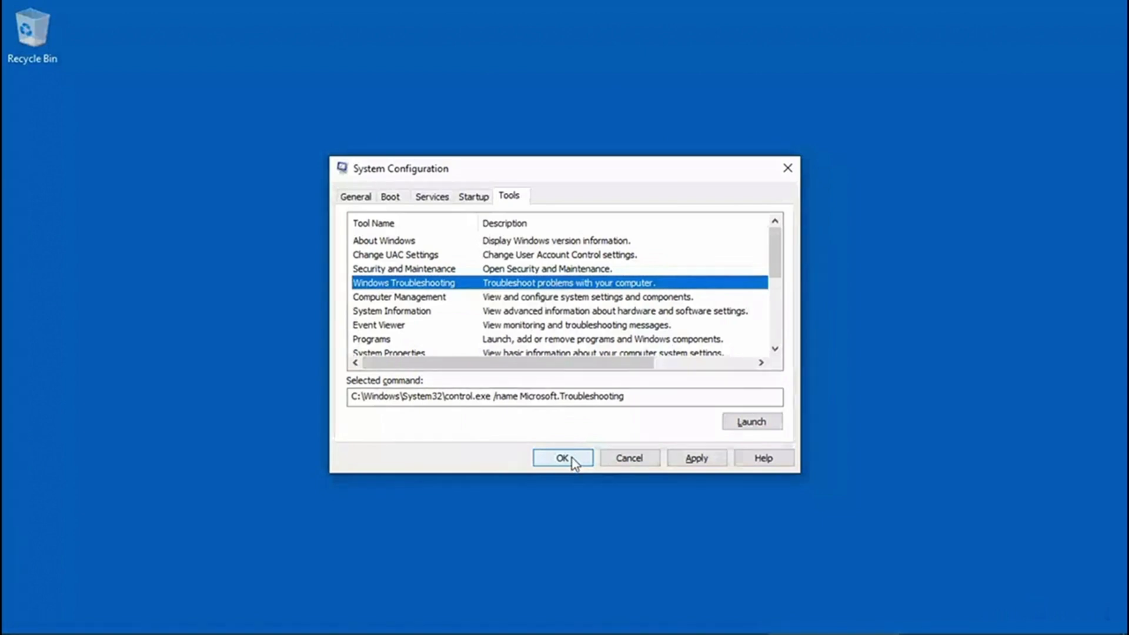
click(763, 425)
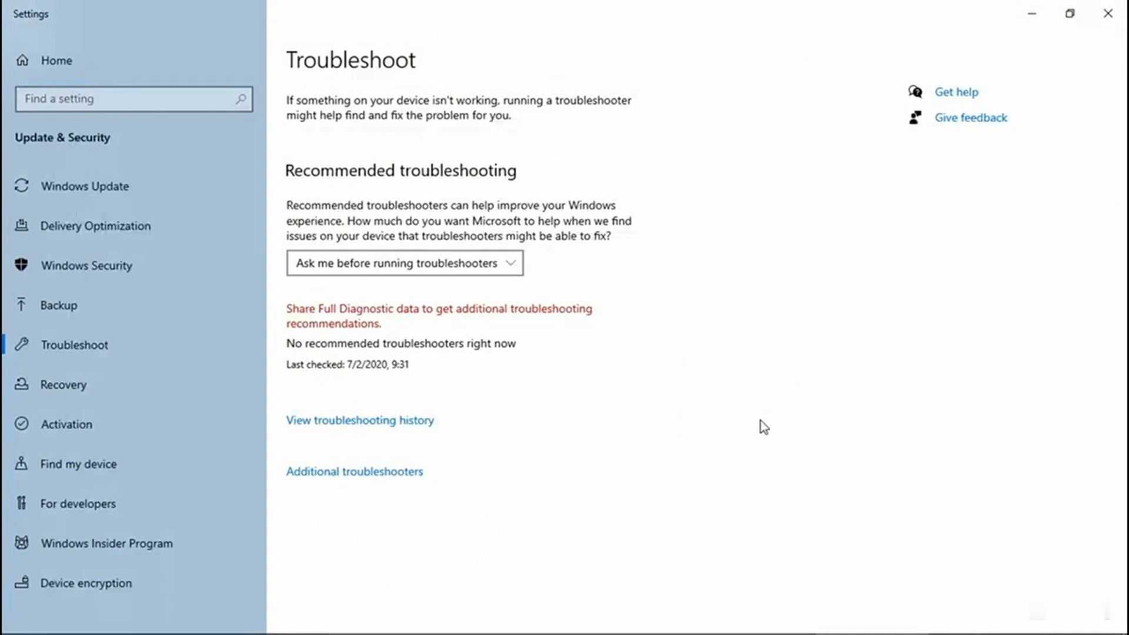
click(394, 471)
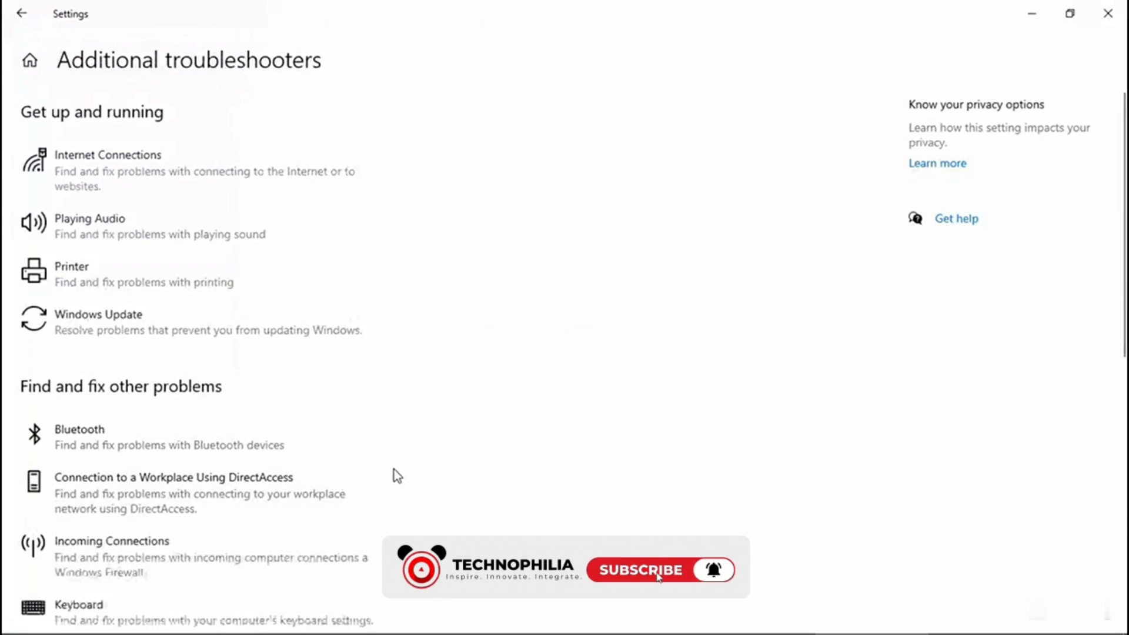
click(1105, 14)
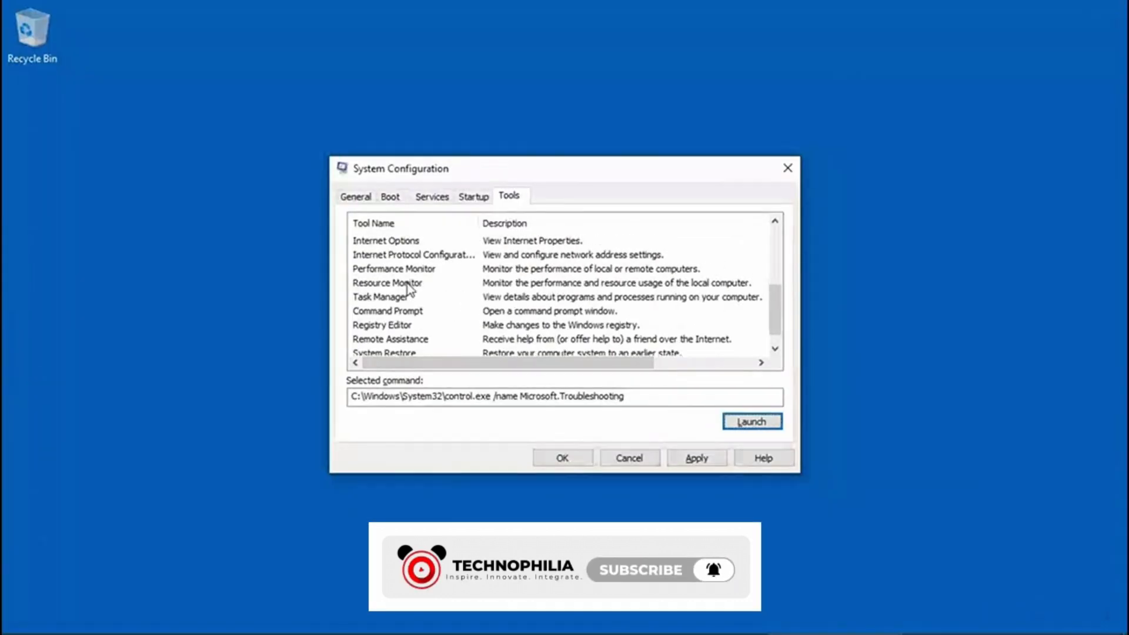
Launch Resource Monitor from the system tools list to view resource usage, and close it.
click(409, 283)
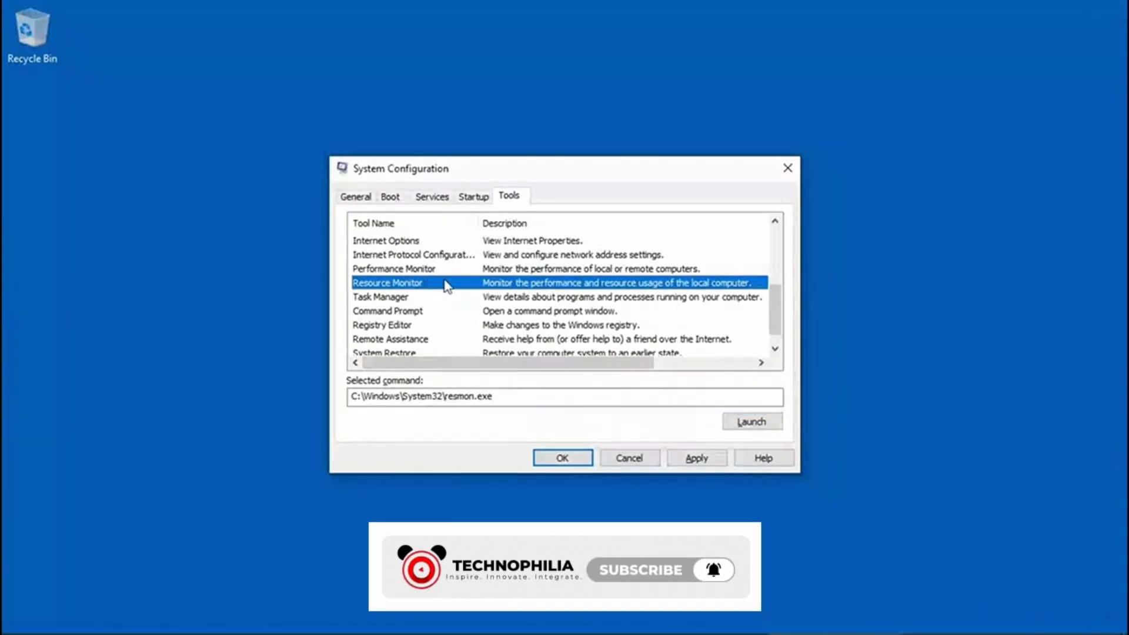
click(759, 424)
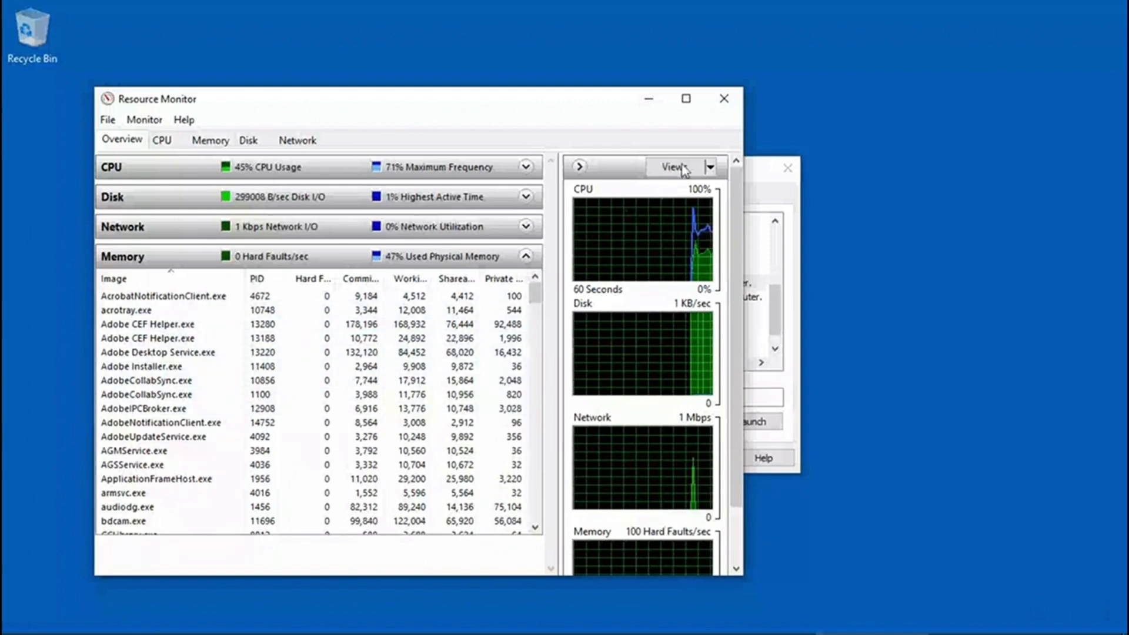
click(720, 100)
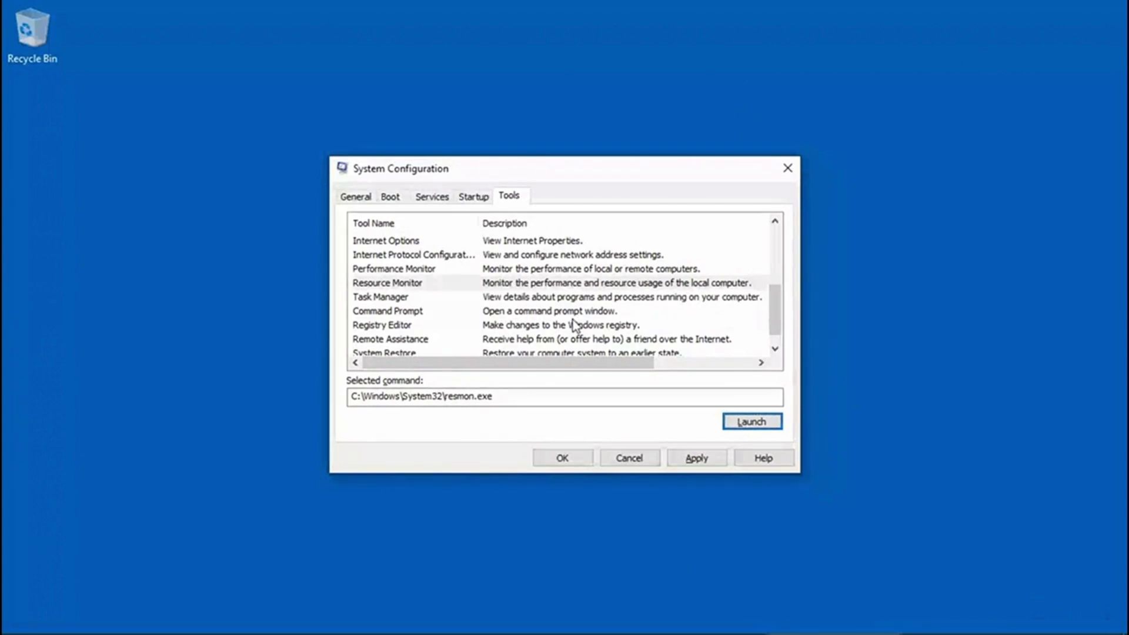
Examine the commands for Task Manager, Registry Editor and System Restore in the tools list without launching them.
scroll(536, 312, down, 1)
click(409, 282)
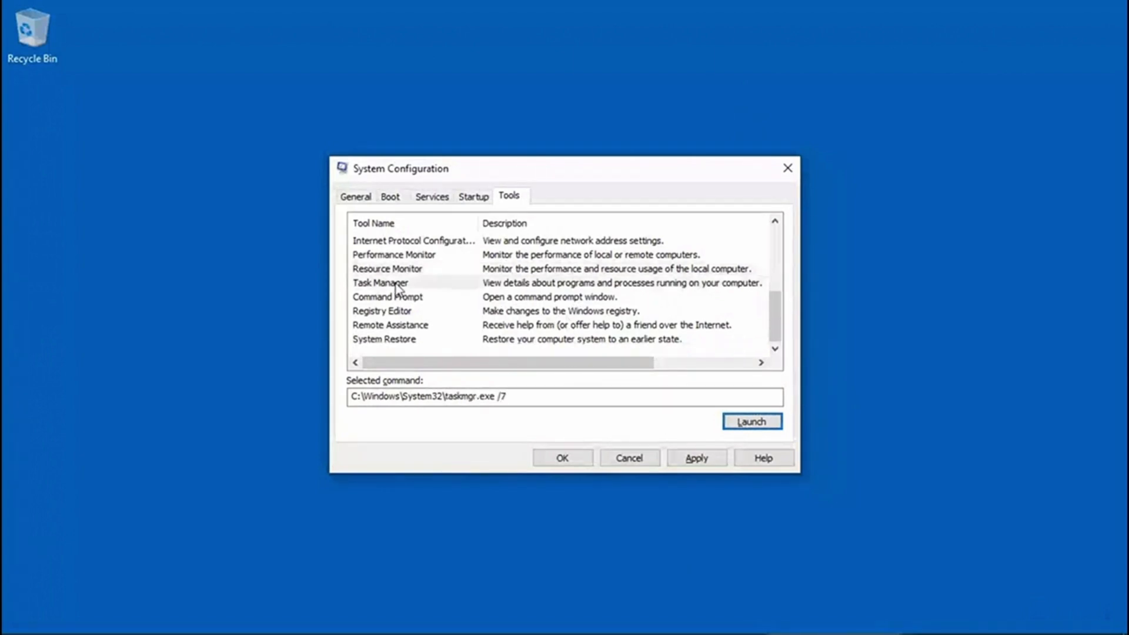
click(405, 314)
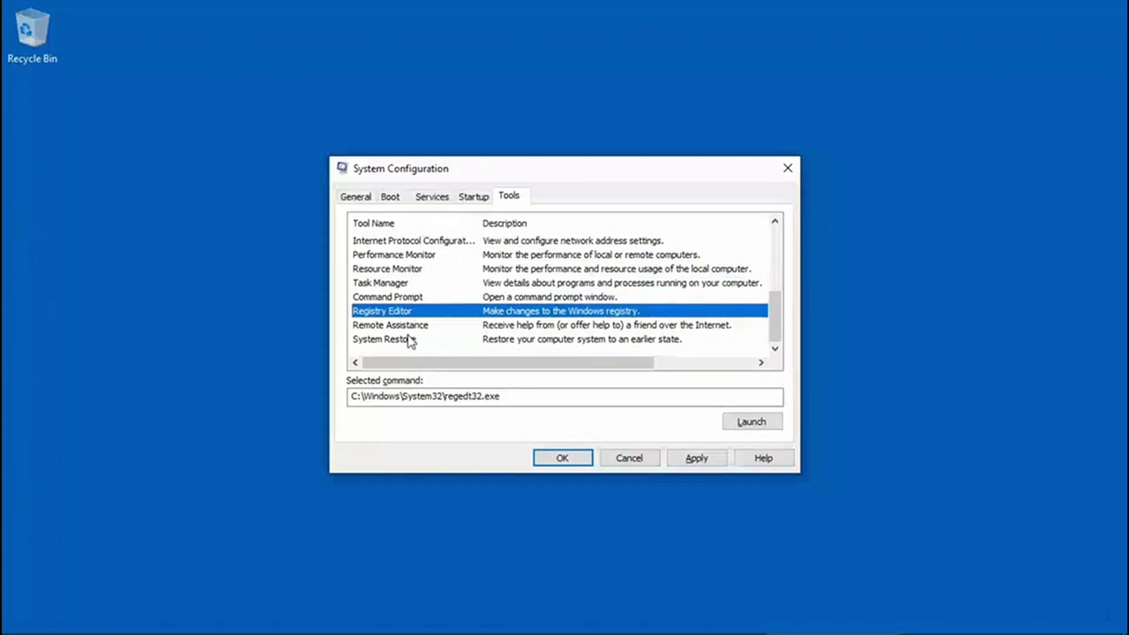
click(410, 340)
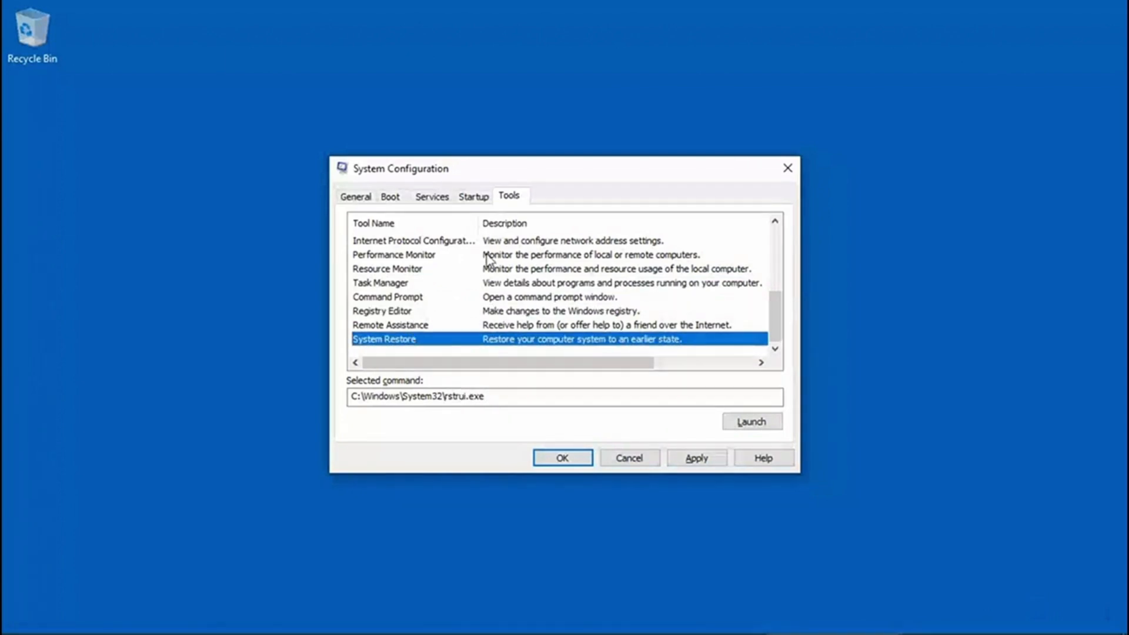
scroll(490, 253, up, 2)
scroll(490, 253, up, 2)
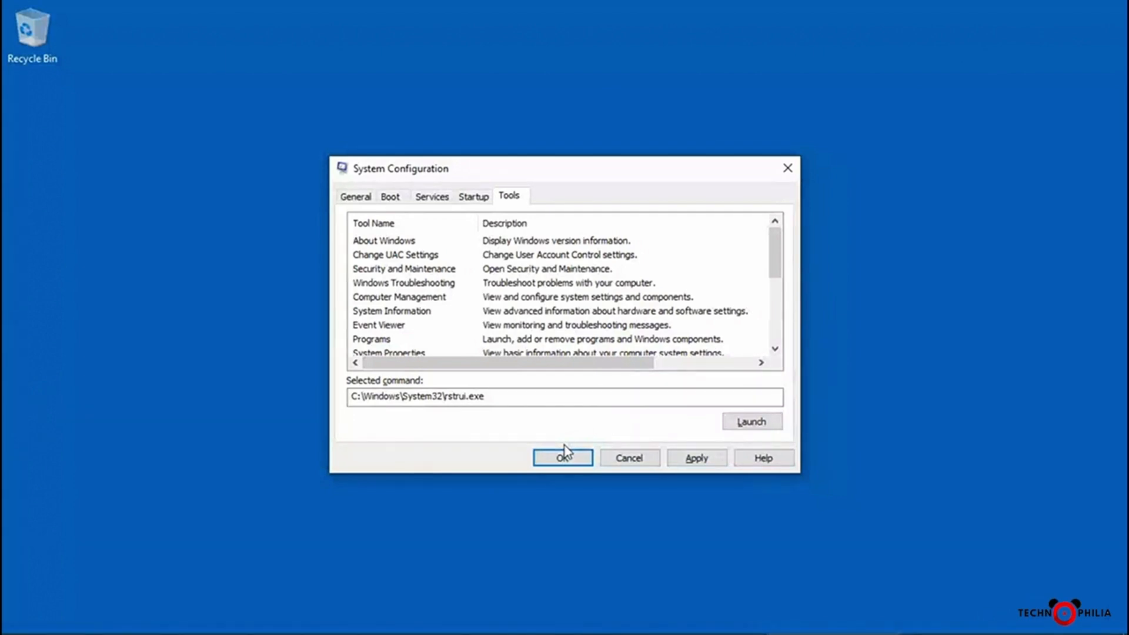
Set the startup selection to Normal startup and save it, agreeing to proceed despite BitLocker Drive Encryption.
click(392, 199)
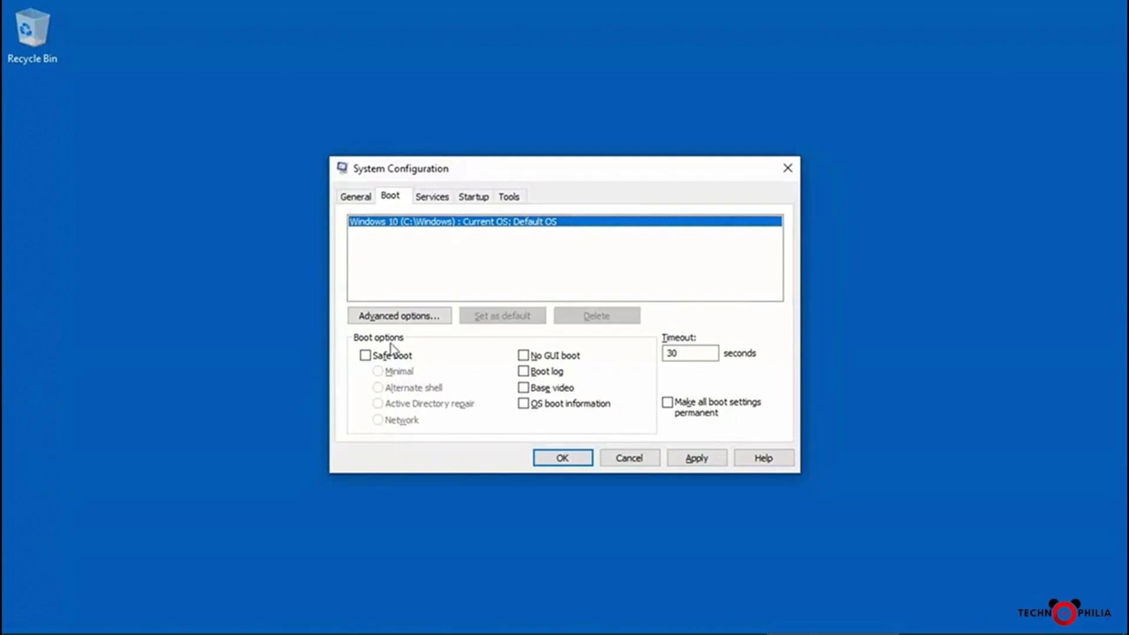
click(355, 197)
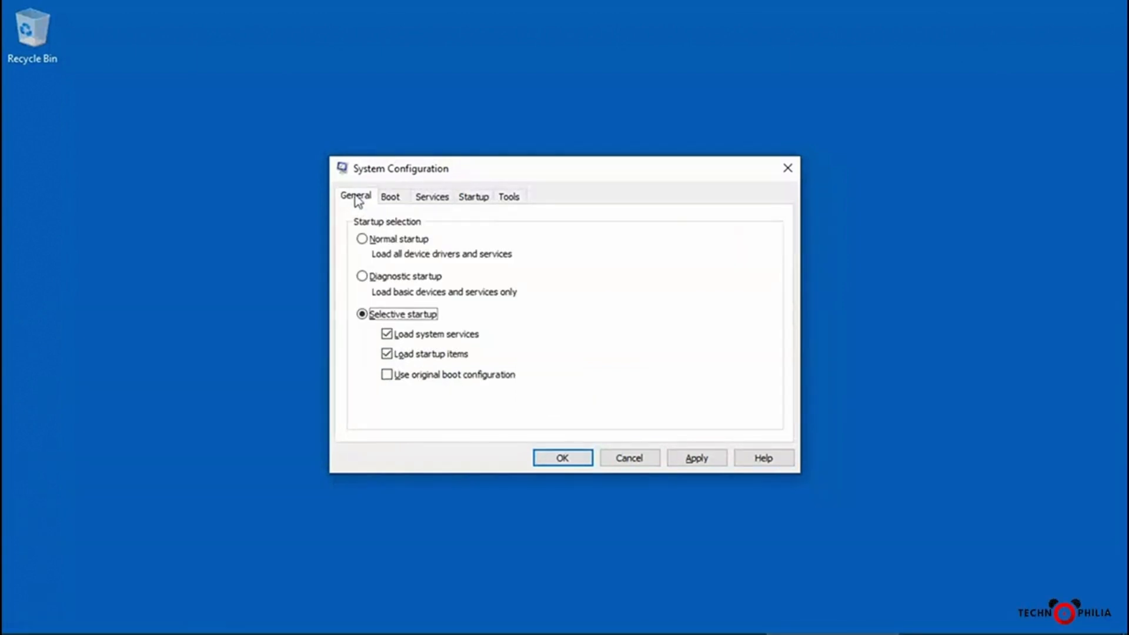
click(362, 239)
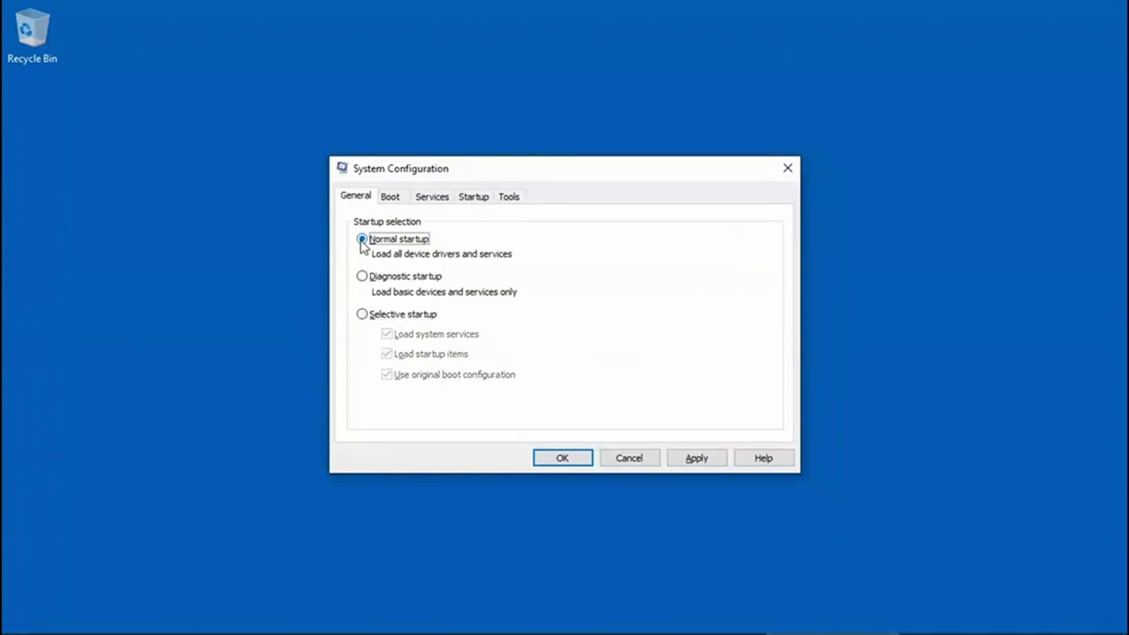
click(563, 459)
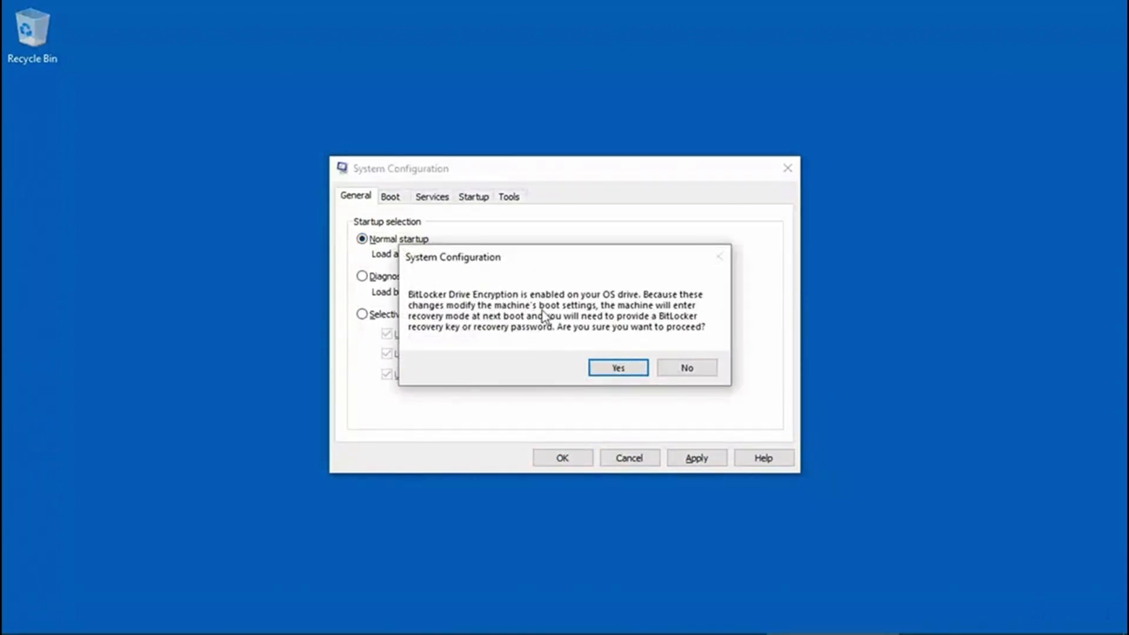
click(609, 367)
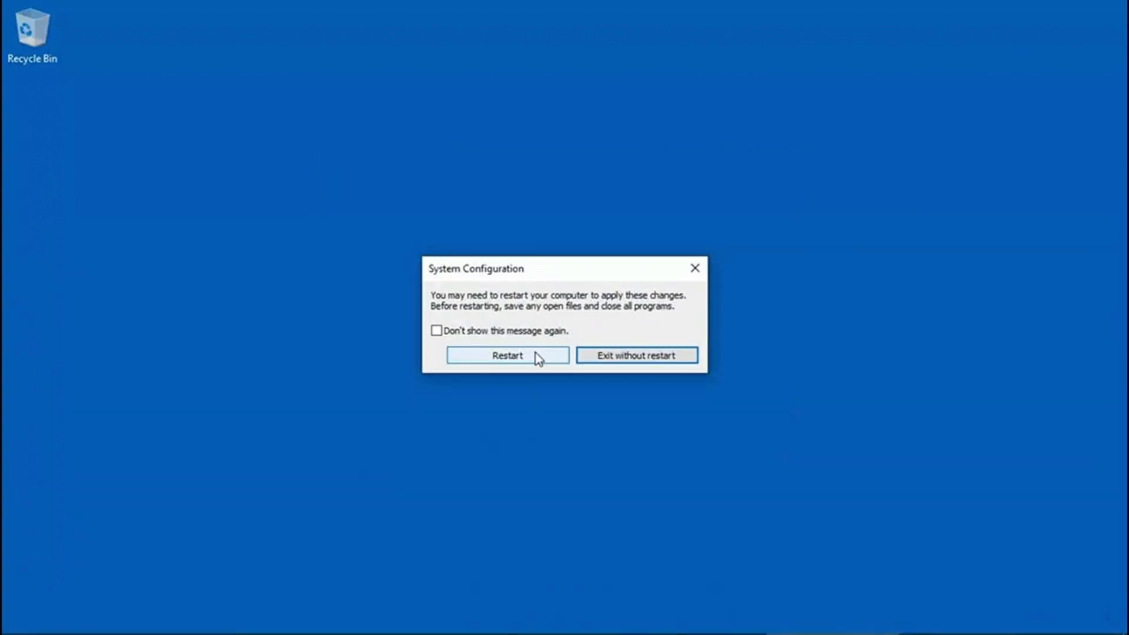